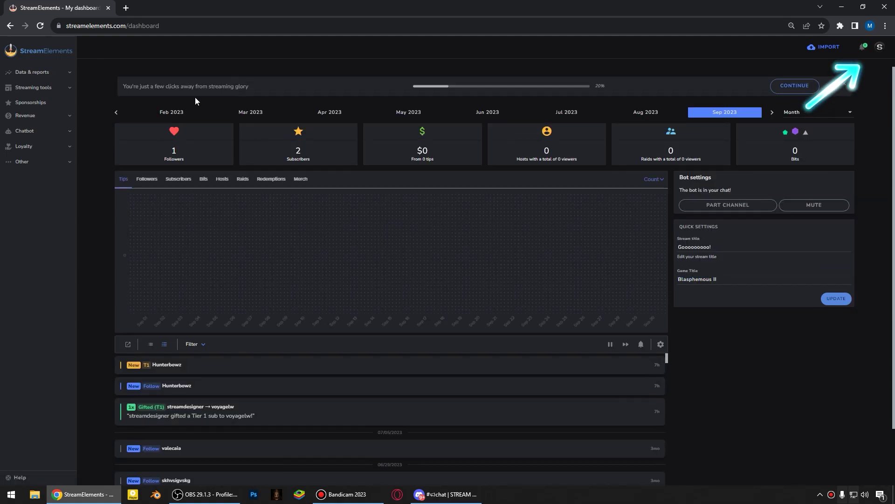
# Step: Create a new overlay from the Overlays page with a resolution of 1080p
pyautogui.click(47, 89)
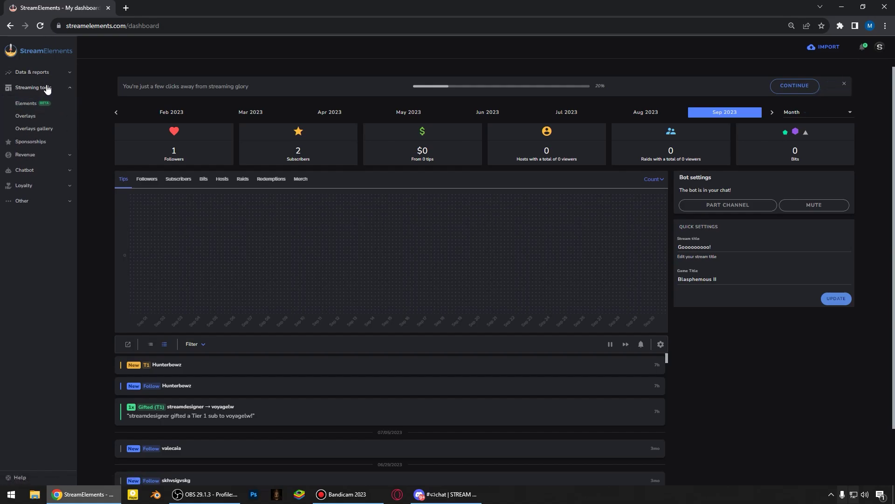
pyautogui.click(27, 116)
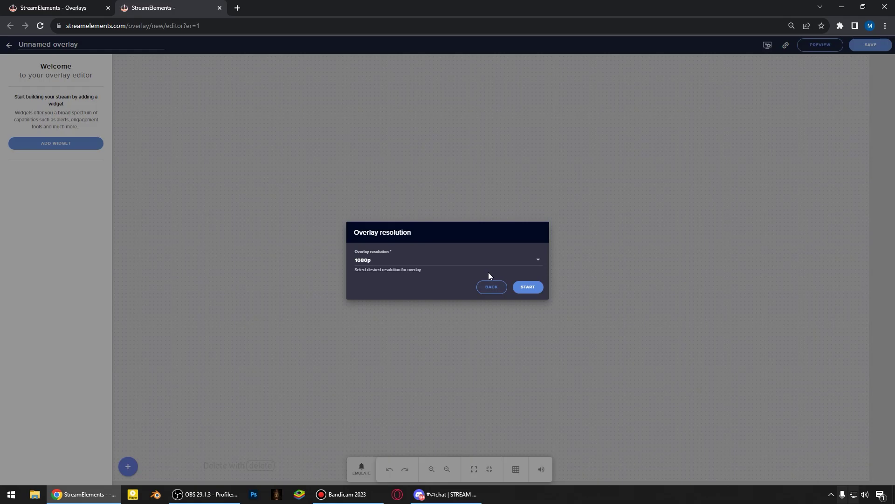
pyautogui.click(434, 264)
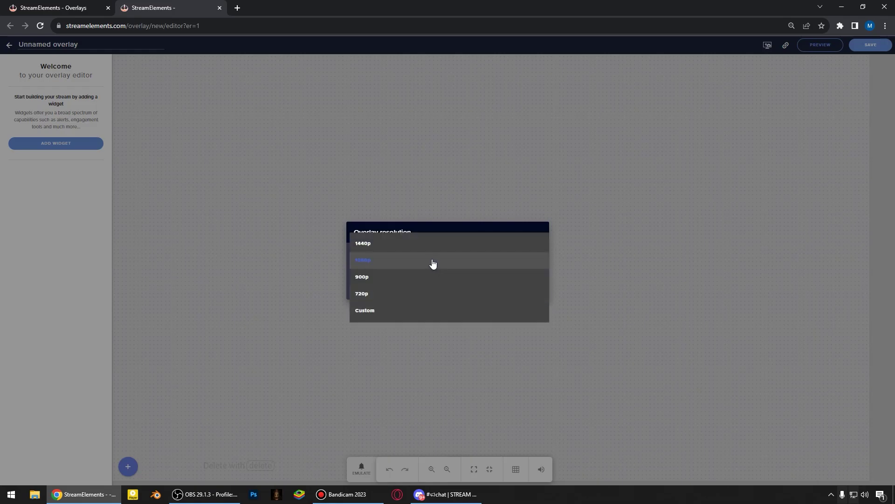
pyautogui.click(403, 263)
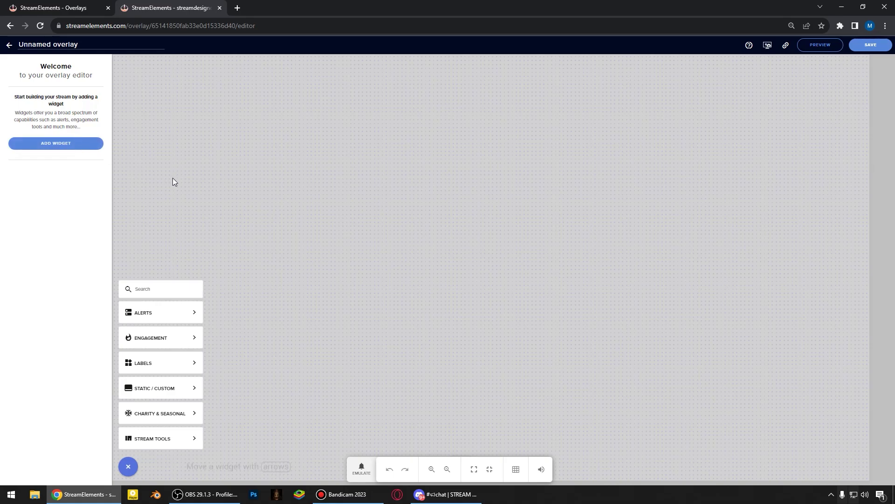
# Step: Add an image widget, upload the LABELS file from the 7.STREAM LABELS folder and set it as the widget's image
pyautogui.moveTo(180, 389)
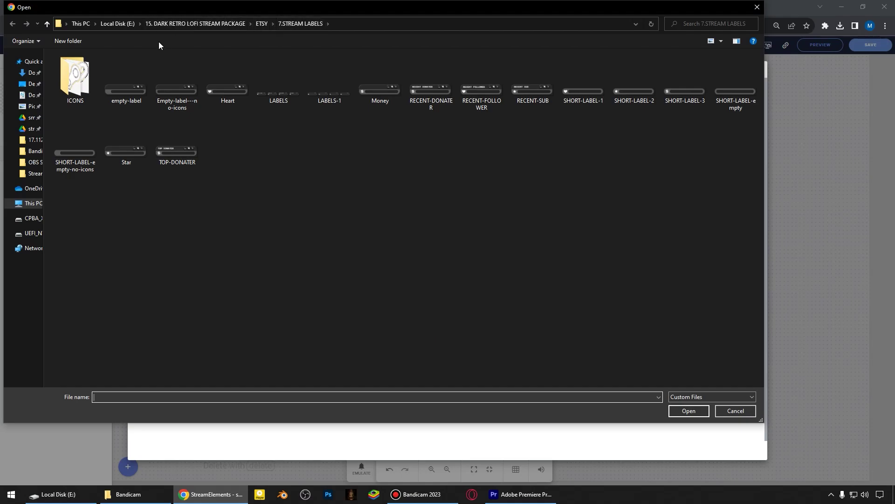
pyautogui.click(281, 99)
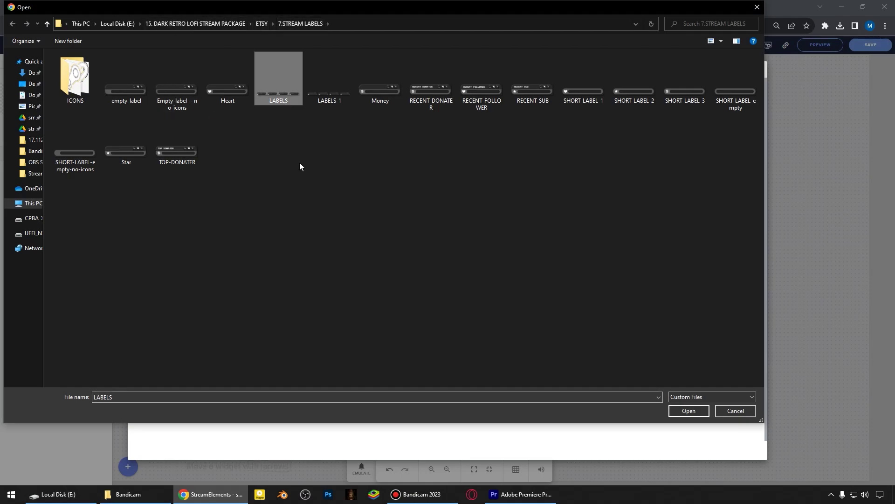
pyautogui.doubleClick(279, 97)
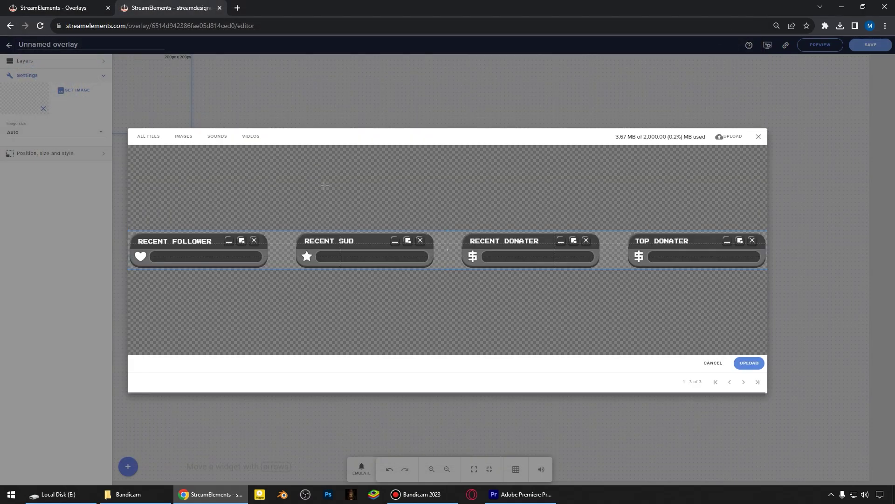
pyautogui.click(758, 366)
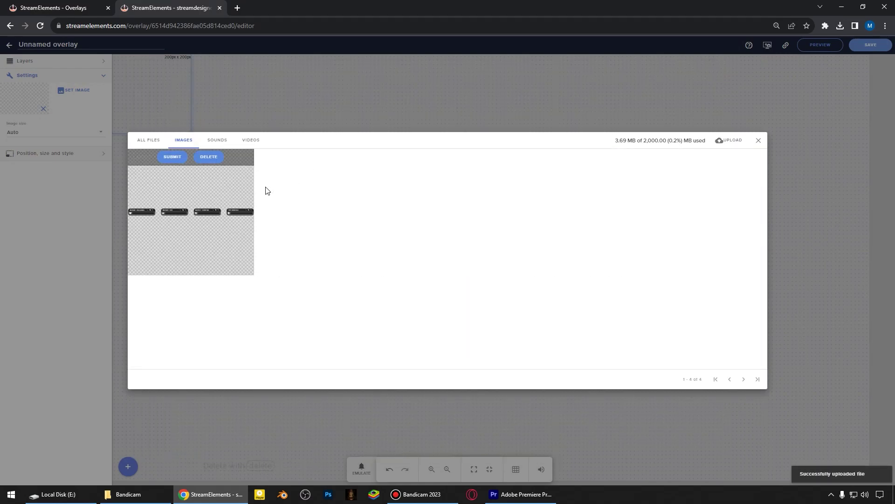
pyautogui.click(172, 157)
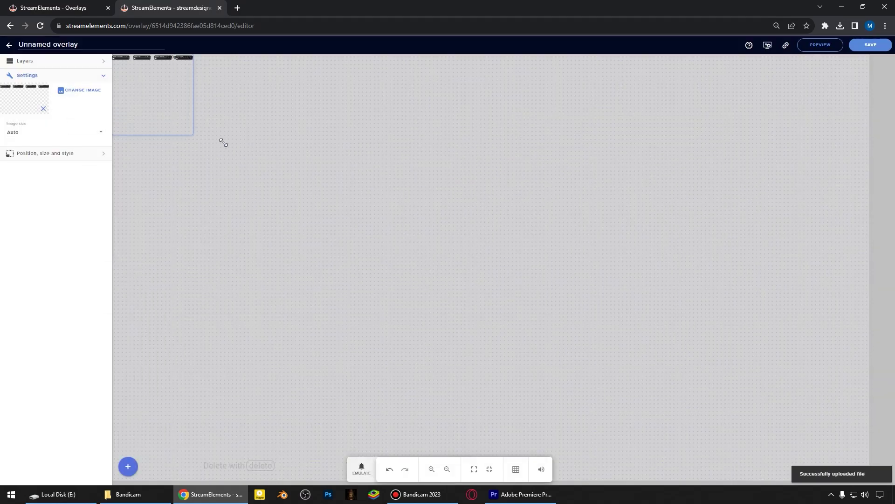
# Step: Enlarge the labels image to span the canvas width, reduce its frame height and place it near the canvas's upper edge
pyautogui.moveTo(224, 142); pyautogui.dragTo(854, 324)
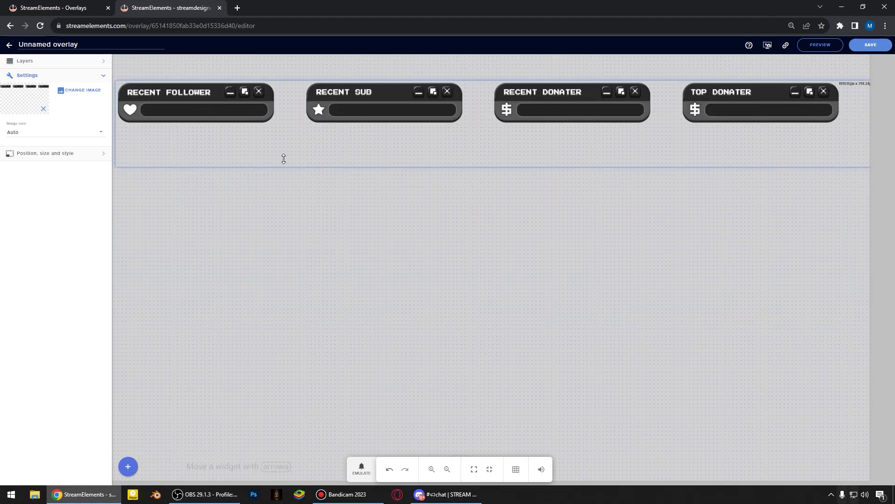
pyautogui.moveTo(282, 158); pyautogui.dragTo(293, 133)
pyautogui.moveTo(401, 102); pyautogui.dragTo(400, 125)
# Step: Add a Latest subscriber label on the Recent Sub bar and shorten its message to {name}
pyautogui.click(128, 466)
pyautogui.moveTo(171, 365)
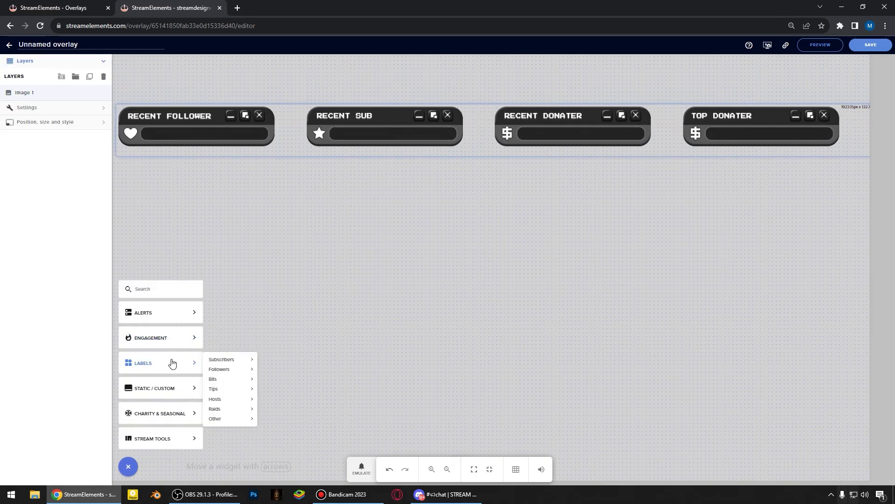
pyautogui.moveTo(248, 365)
pyautogui.moveTo(280, 360)
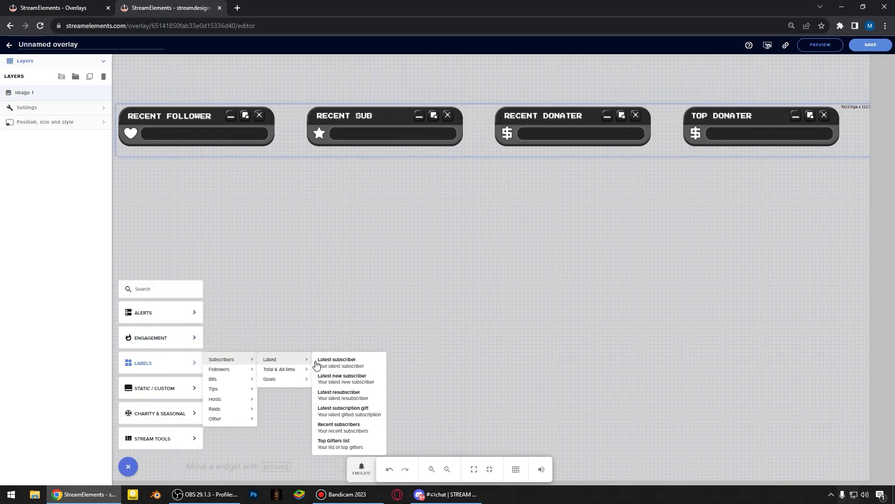
pyautogui.click(321, 362)
pyautogui.moveTo(187, 58); pyautogui.dragTo(399, 138)
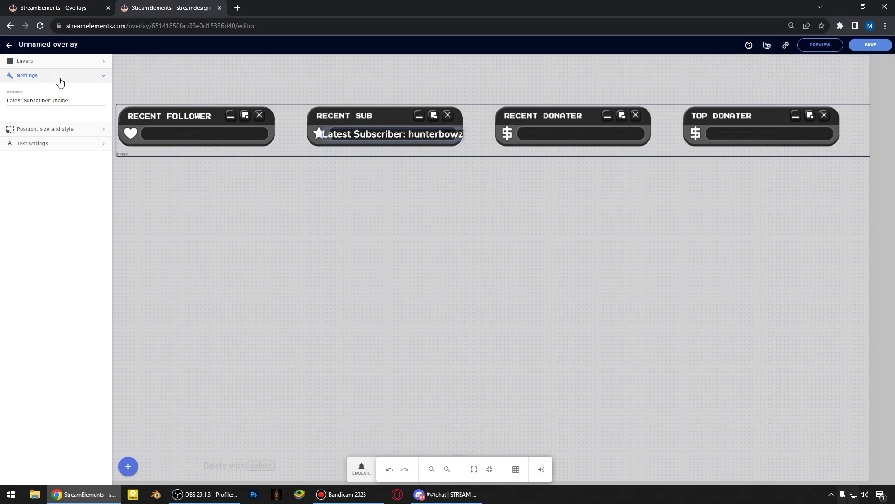
pyautogui.press('BackSpace')
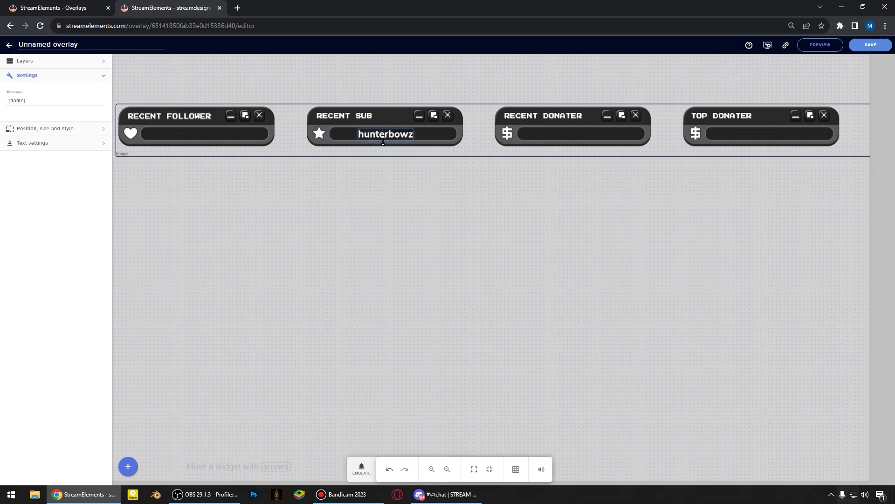
# Step: Add a latest follower label and place it over the Recent Follower bar
pyautogui.click(127, 466)
pyautogui.moveTo(182, 370)
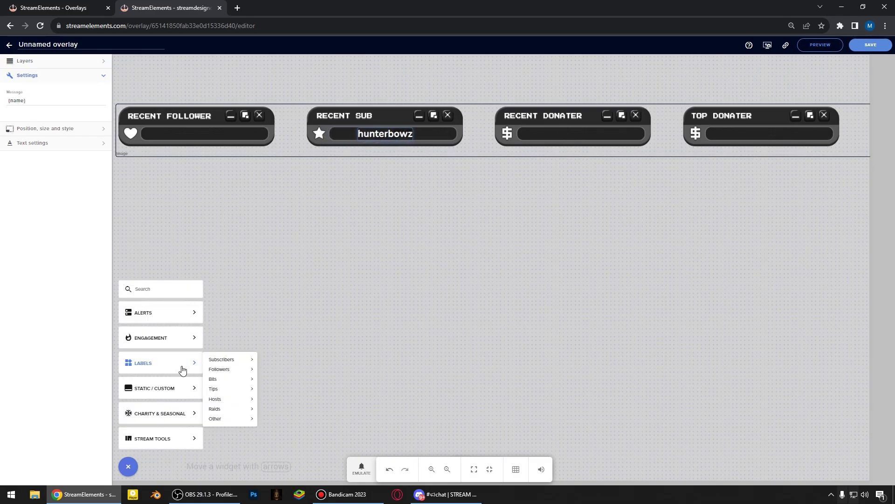
pyautogui.moveTo(233, 371)
pyautogui.moveTo(283, 373)
pyautogui.click(340, 372)
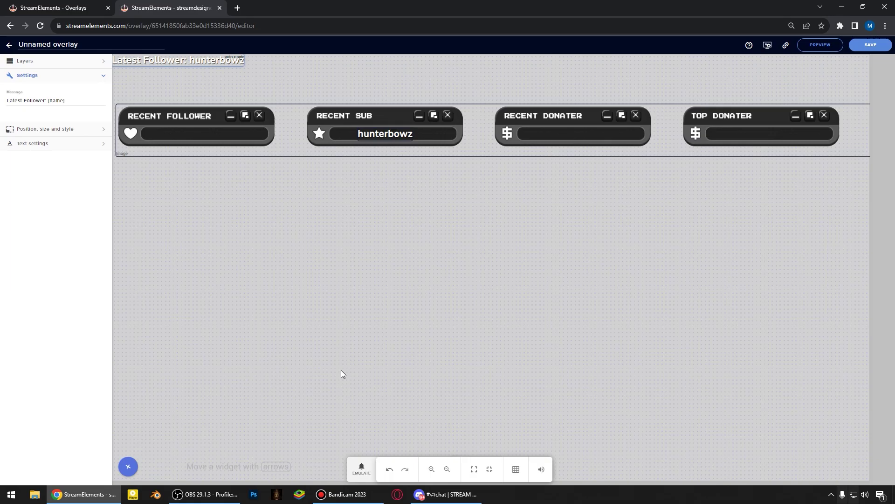
pyautogui.moveTo(206, 63); pyautogui.dragTo(227, 137)
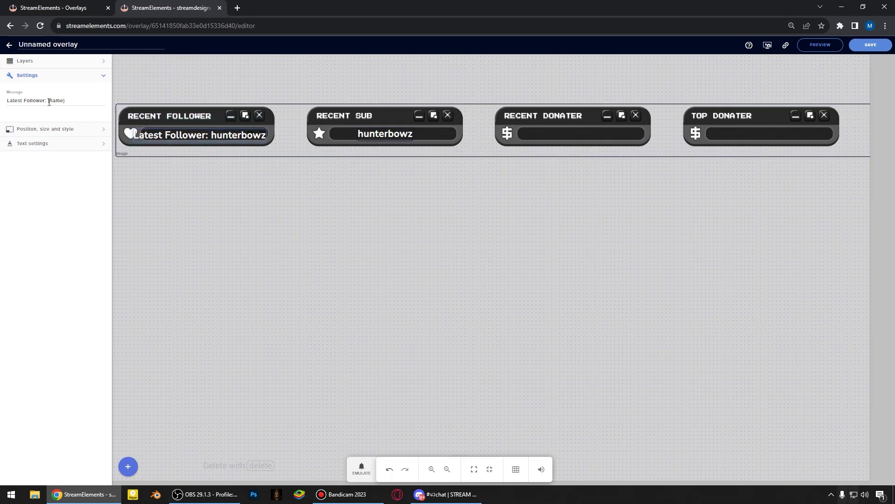
# Step: Shorten the follower label's message to {name} and center the label within the Recent Follower bar
pyautogui.press('BackSpace')
pyautogui.press('BackSpace')
pyautogui.press('BackSpace')
pyautogui.press('BackSpace')
pyautogui.press('BackSpace')
pyautogui.press('BackSpace')
pyautogui.press('BackSpace')
pyautogui.press('BackSpace')
pyautogui.press('BackSpace')
pyautogui.press('BackSpace')
pyautogui.press('BackSpace')
pyautogui.press('BackSpace')
pyautogui.press('BackSpace')
pyautogui.press('BackSpace')
pyautogui.press('BackSpace')
pyautogui.press('BackSpace')
pyautogui.press('BackSpace')
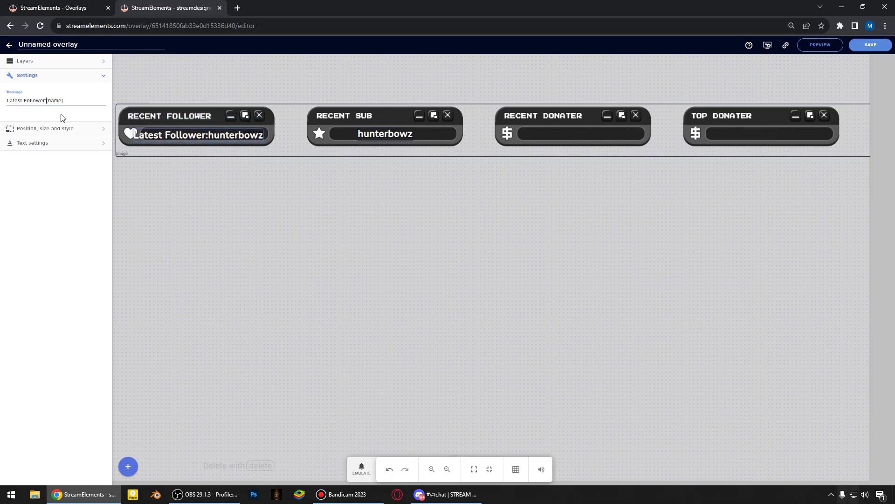
pyautogui.moveTo(183, 135); pyautogui.dragTo(222, 135)
# Step: Add a latest tipper label from the Tips labels and place it in the Recent Donater bar
pyautogui.click(128, 466)
pyautogui.moveTo(201, 308)
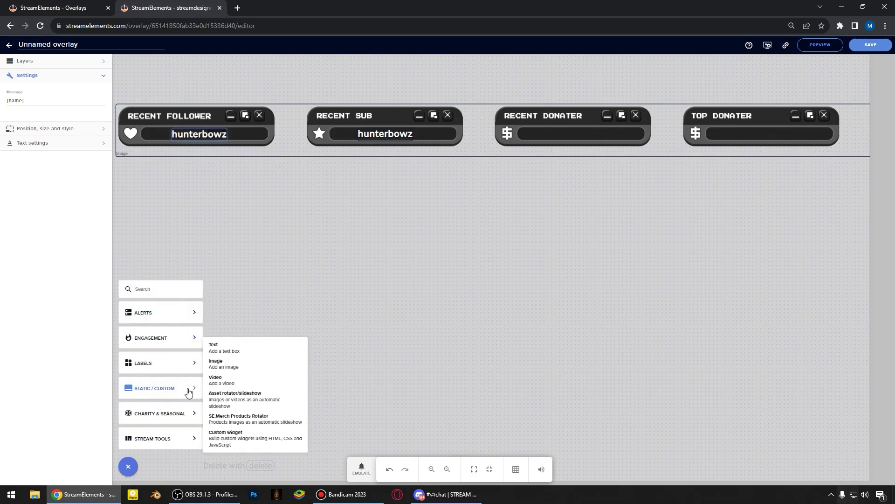
pyautogui.moveTo(182, 369)
pyautogui.moveTo(233, 388)
pyautogui.moveTo(284, 392)
pyautogui.click(325, 400)
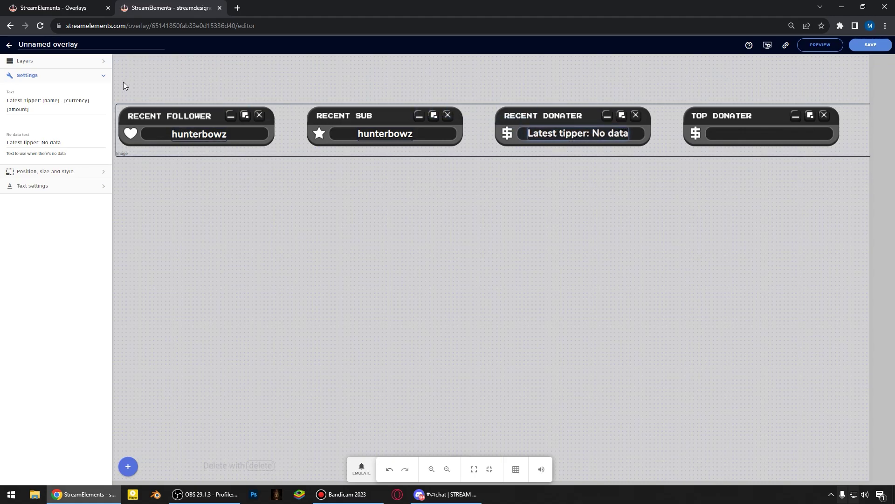
# Step: Add a Top tip label from the all-time Tips labels and place it in the Top Donater bar
pyautogui.click(129, 467)
pyautogui.moveTo(185, 367)
pyautogui.moveTo(243, 389)
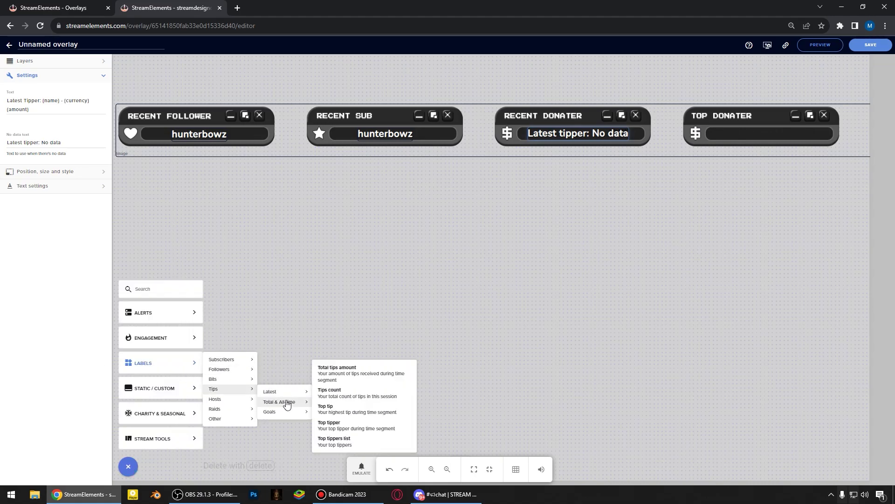
pyautogui.moveTo(284, 402)
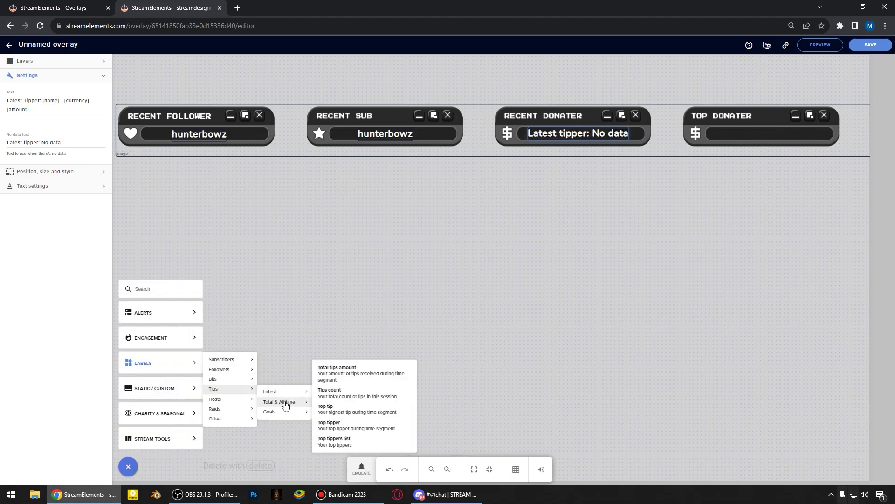
pyautogui.click(359, 410)
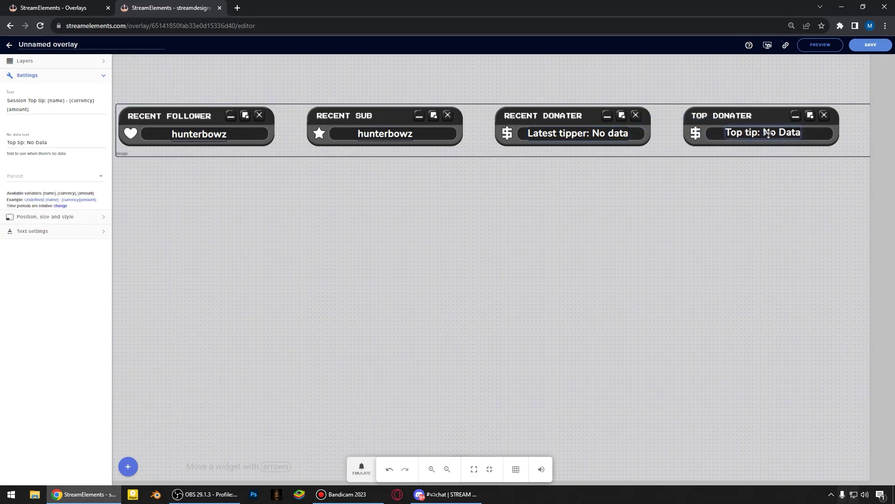
# Step: Enable text scrolling for the label in the Recent Follower bar
pyautogui.click(194, 135)
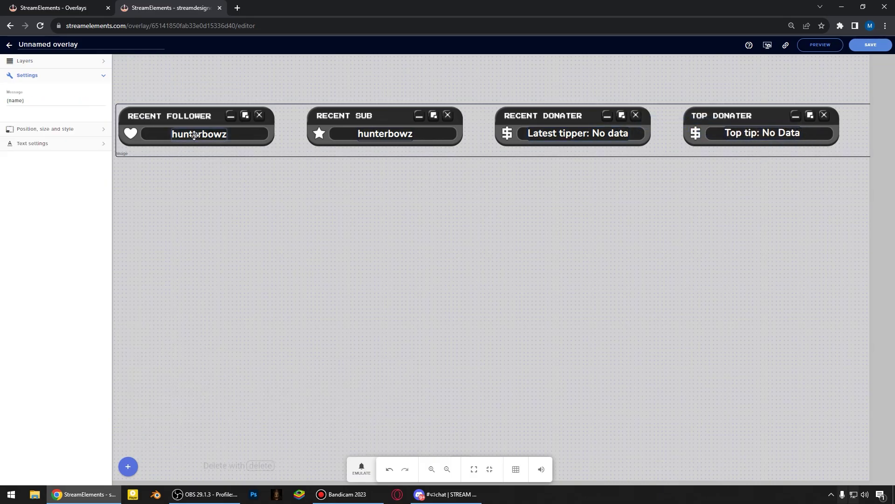
pyautogui.click(83, 145)
pyautogui.scroll(-1, 88, 320)
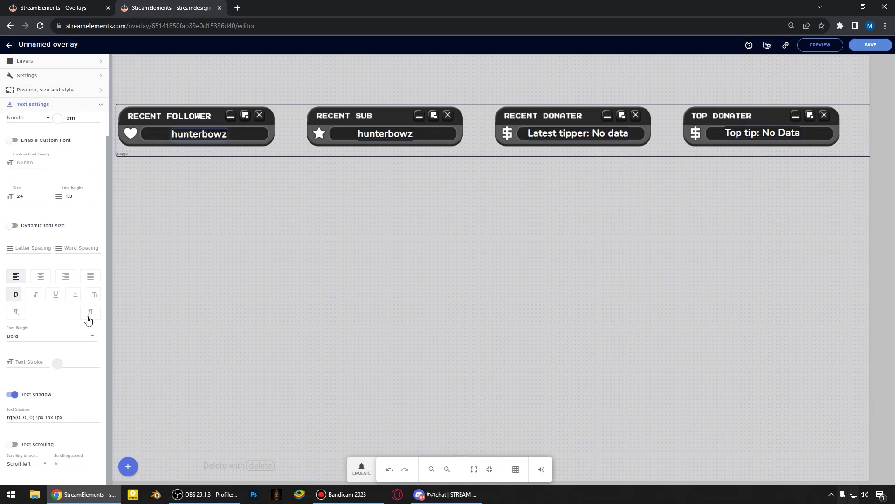
pyautogui.click(12, 442)
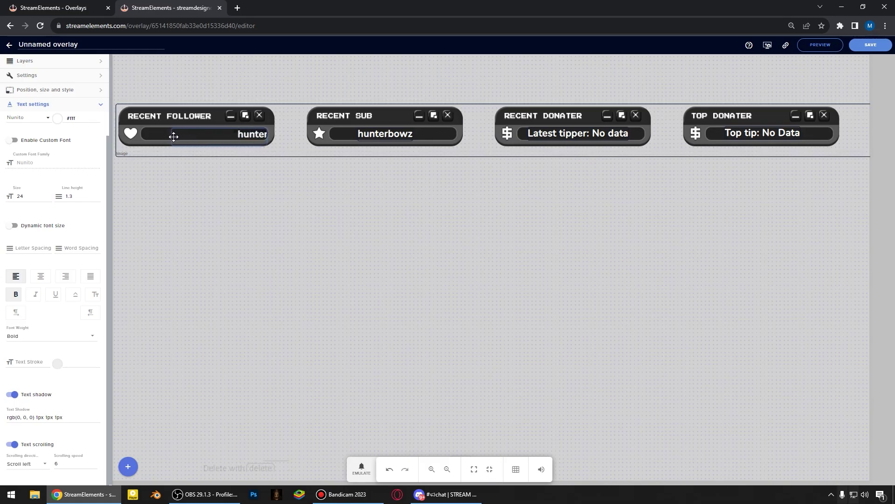
# Step: Stretch the follower label's box across the whole Recent Follower bar and turn off its text shadow
pyautogui.moveTo(159, 135); pyautogui.dragTo(144, 134)
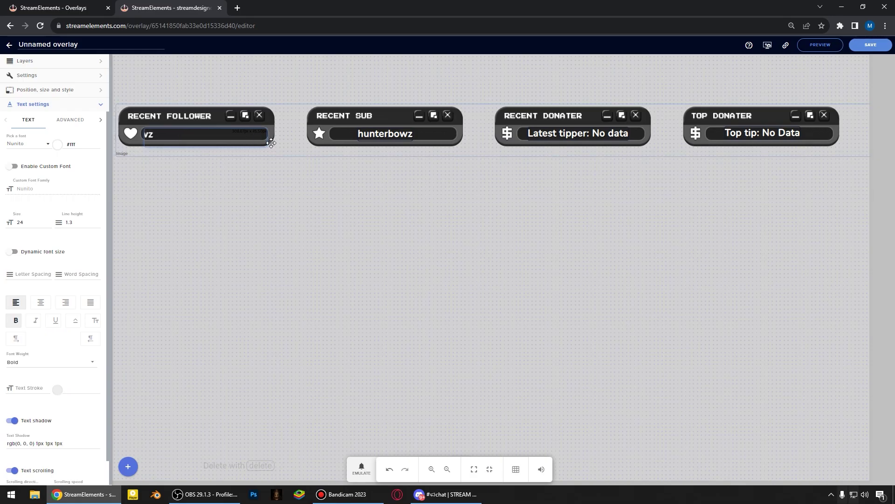
pyautogui.click(11, 420)
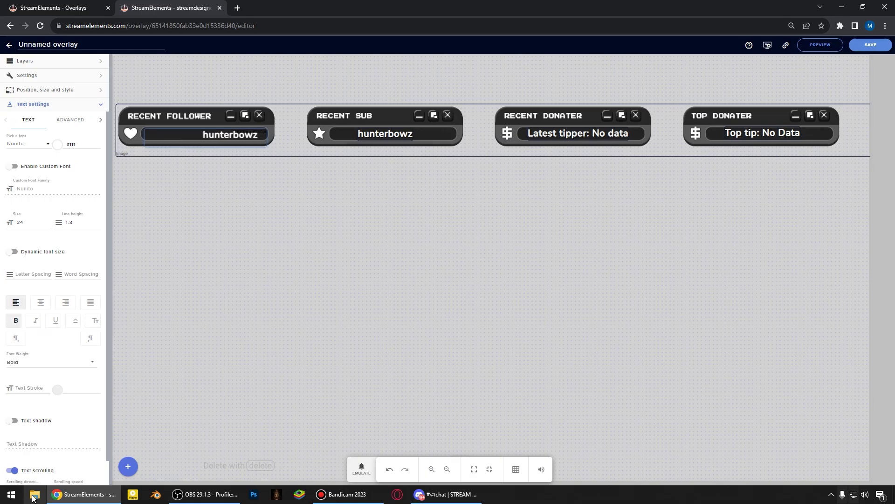
# Step: Align the Recent Sub, Recent Donater and Top Donater labels to the left end of their bars and fit their boxes to the bars
pyautogui.click(397, 134)
pyautogui.click(625, 134)
pyautogui.click(797, 135)
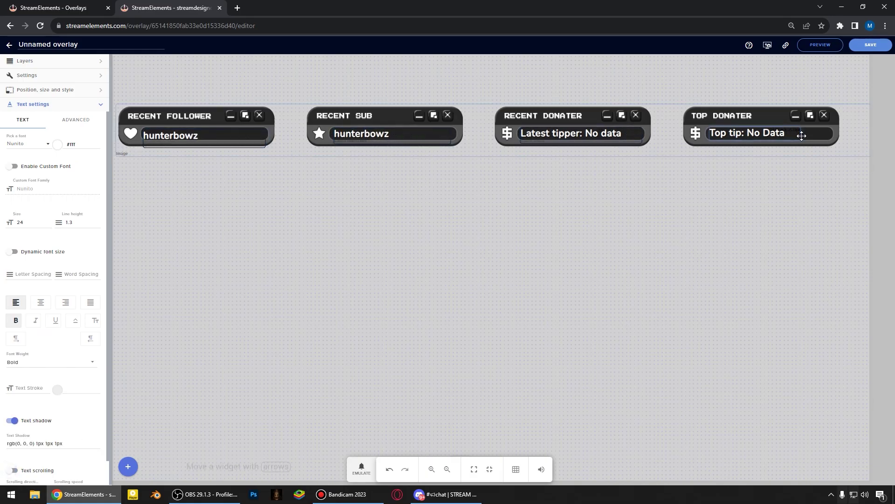
# Step: Copy the overlay's URL, switch to OBS and add a browser source named "Streamelements labels" to the Labels scene
pyautogui.click(787, 48)
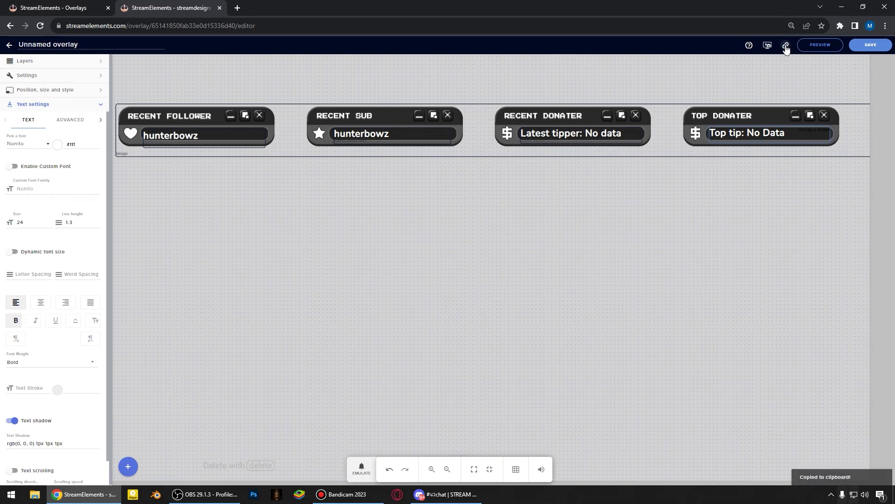
pyautogui.click(215, 500)
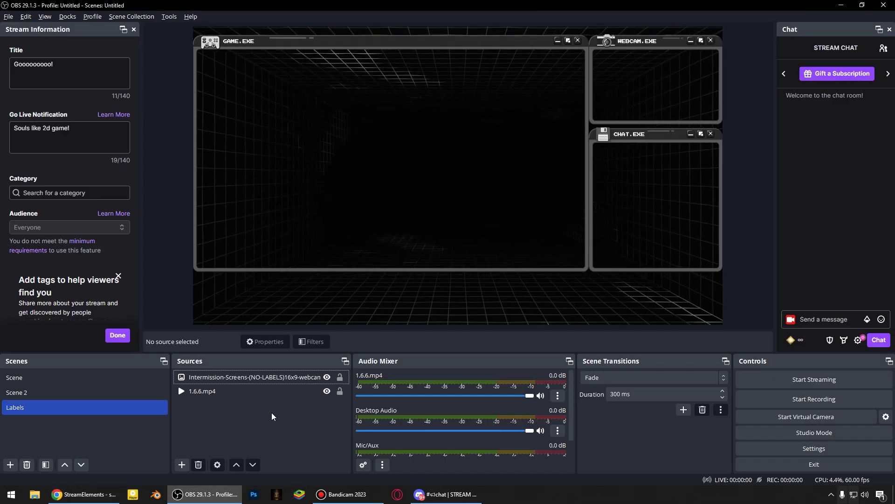
pyautogui.rightClick(256, 324)
pyautogui.moveTo(289, 330)
pyautogui.click(362, 321)
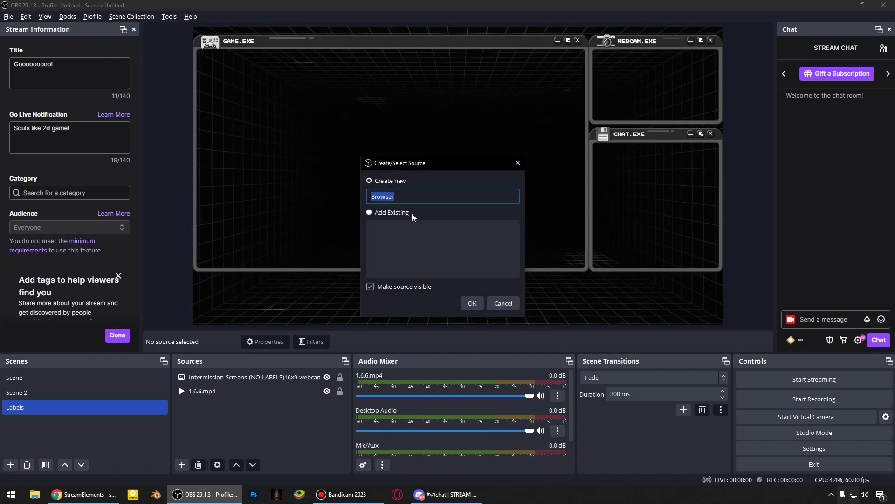
pyautogui.write('Streamelements labels')
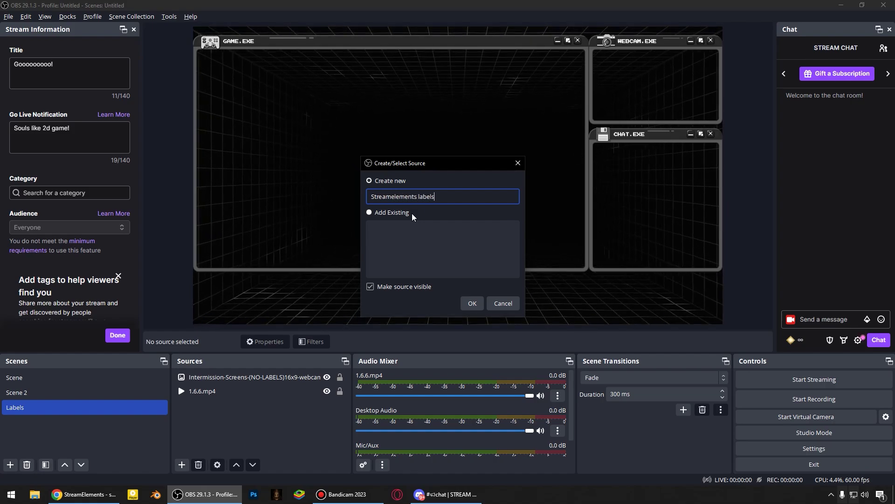
pyautogui.press('Return')
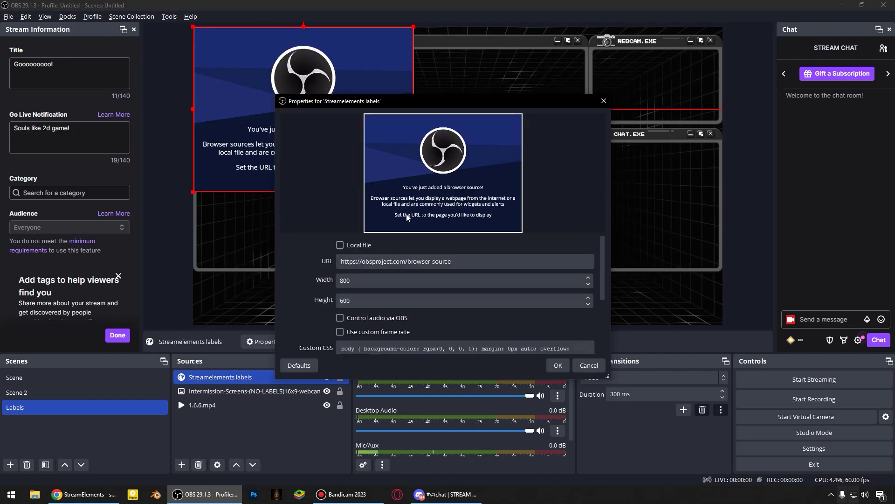
# Step: Replace the browser source's URL with the copied overlay link and apply the properties
pyautogui.moveTo(470, 261); pyautogui.dragTo(274, 258)
pyautogui.hotkey('ctrl', 'v')
pyautogui.click(558, 369)
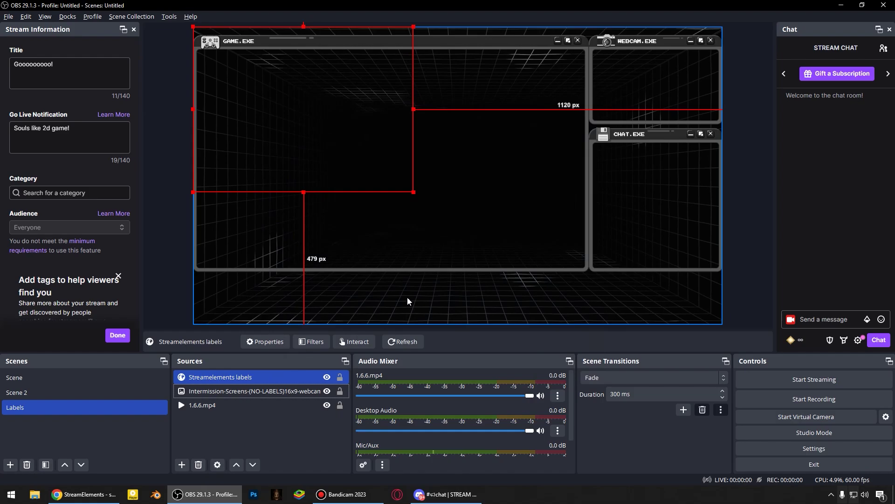
# Step: Set the Streamelements labels browser source to a width of 1920 and a height of 1080
pyautogui.doubleClick(265, 375)
pyautogui.moveTo(364, 281); pyautogui.dragTo(284, 274)
pyautogui.write('1920')
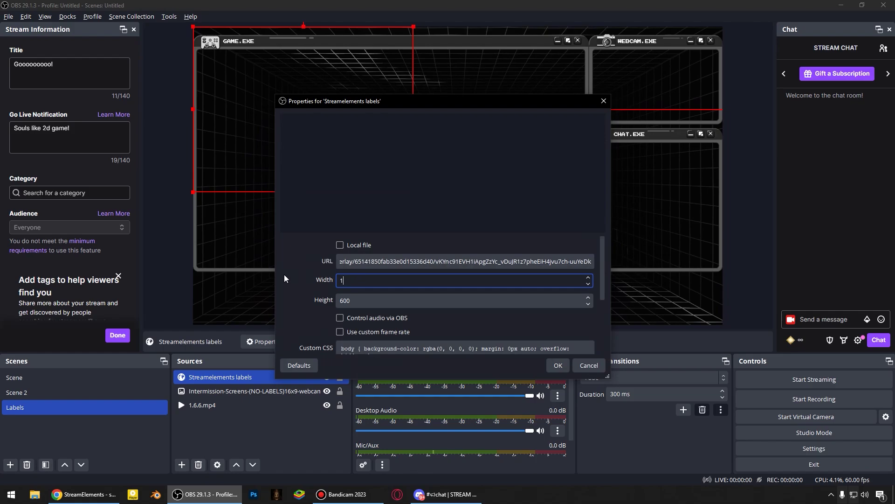
pyautogui.press('Tab')
pyautogui.write('1080')
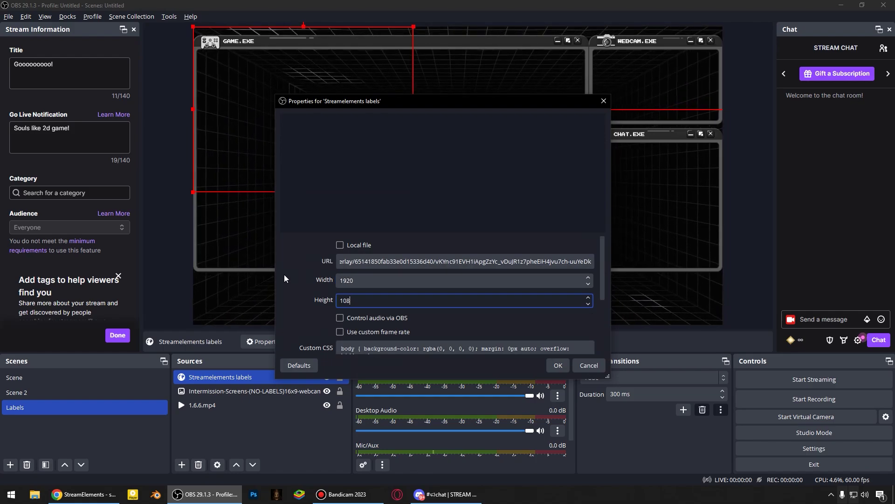
pyautogui.press('Return')
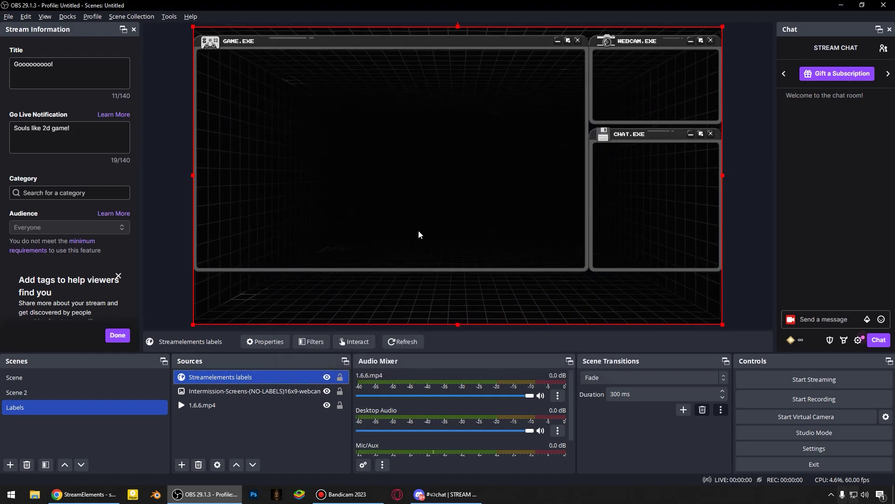
# Step: Switch to the StreamElements editor in the browser and save the overlay under the name "Labels"
pyautogui.hotkey('alt', 'Tab')
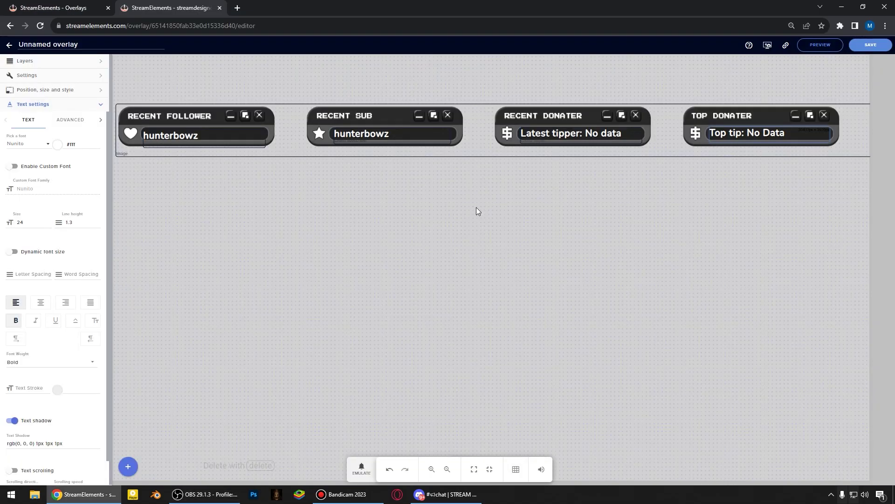
pyautogui.click(871, 45)
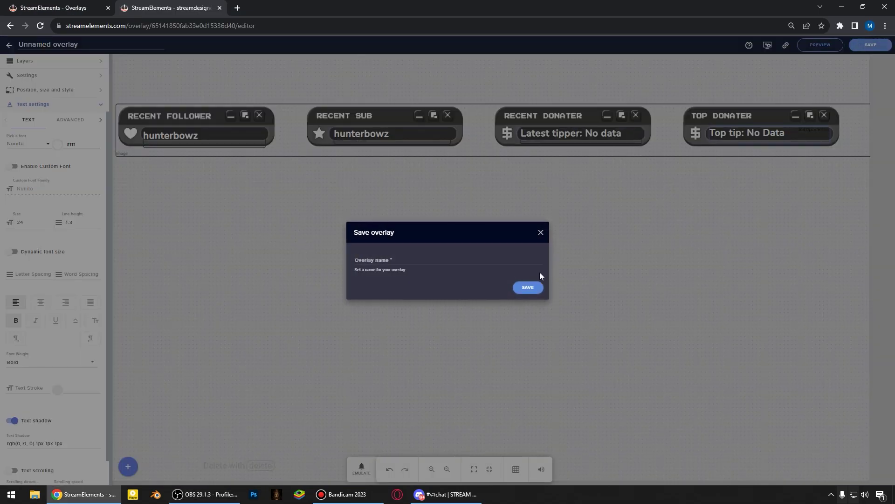
pyautogui.write('labels')
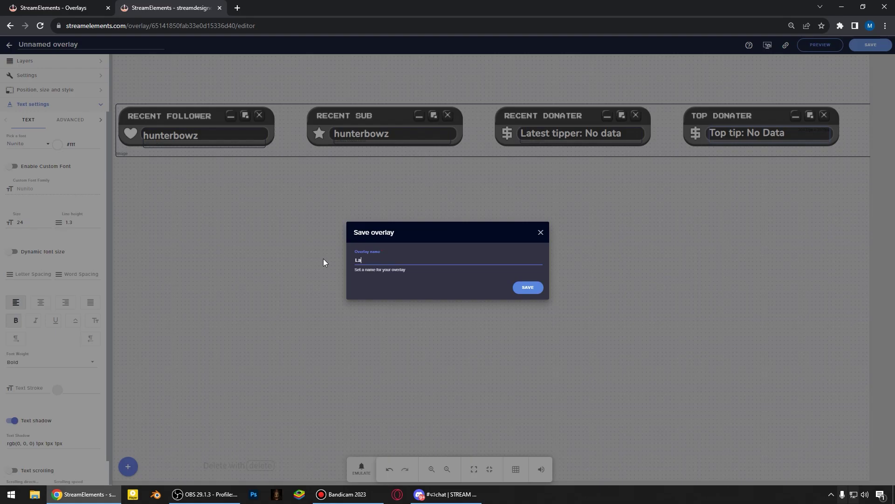
pyautogui.press('Return')
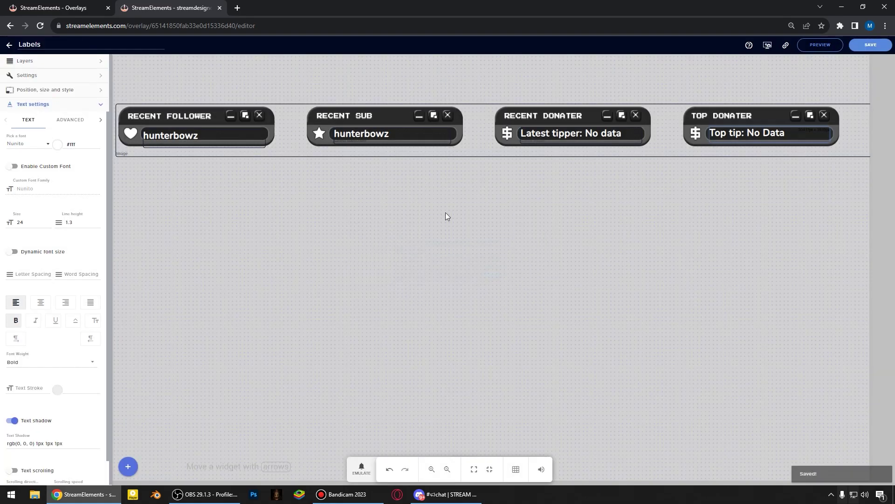
# Step: Switch to OBS and move the labels source down so its bars sit in the strip below the GAME.EXE frame
pyautogui.hotkey('alt', 'Tab')
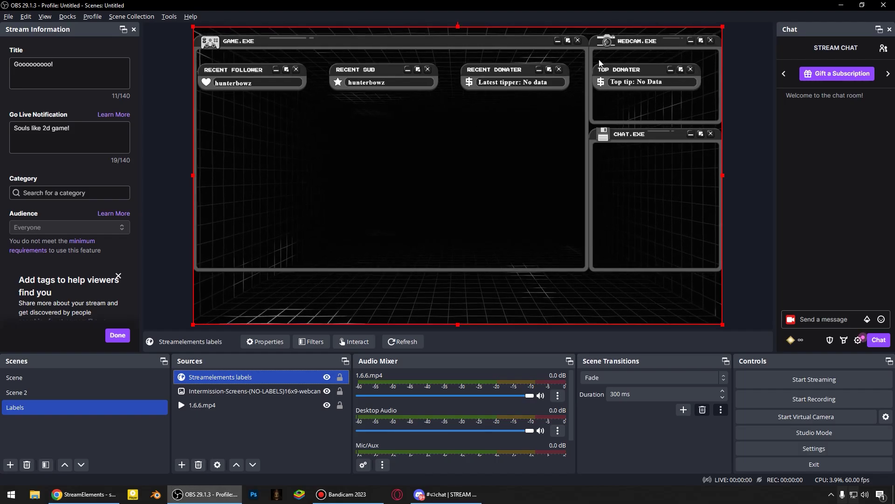
pyautogui.moveTo(491, 82); pyautogui.dragTo(504, 301)
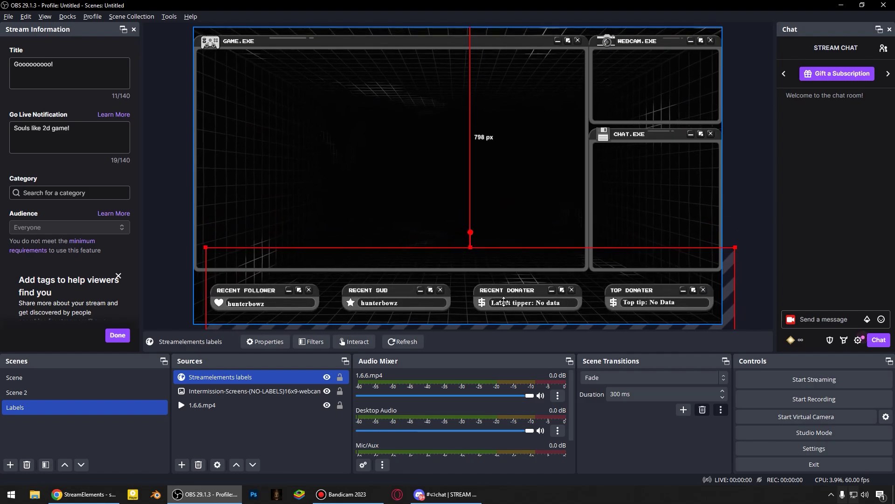
# Step: Back in StreamElements, change the Recent Follower label's font to Press Start 2P and shift the label slightly along its bar
pyautogui.hotkey('alt', 'Tab')
pyautogui.click(205, 137)
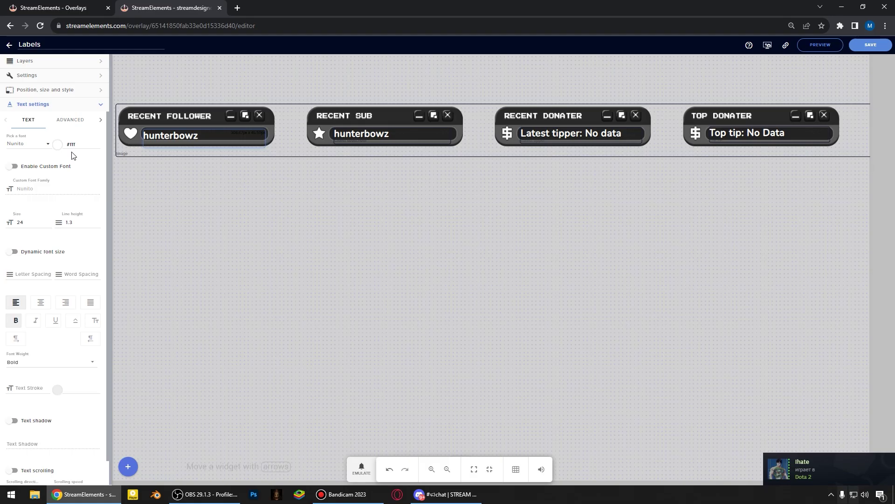
pyautogui.click(42, 147)
pyautogui.write('pr')
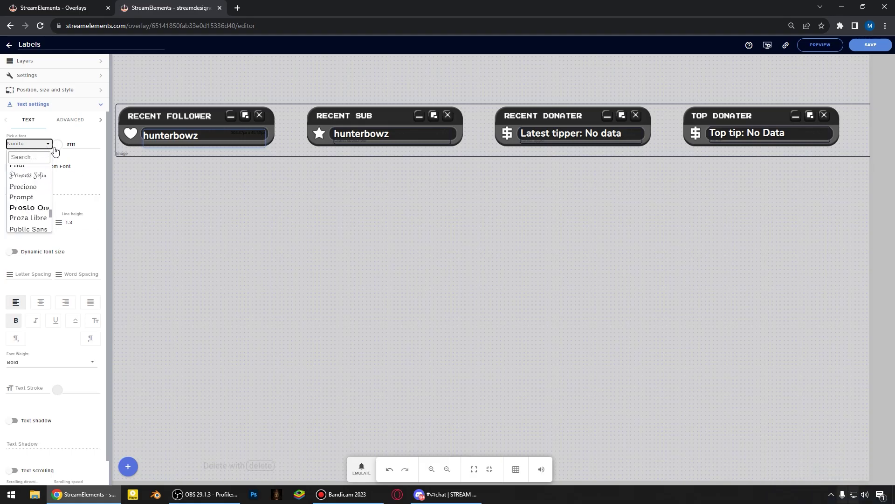
pyautogui.click(34, 146)
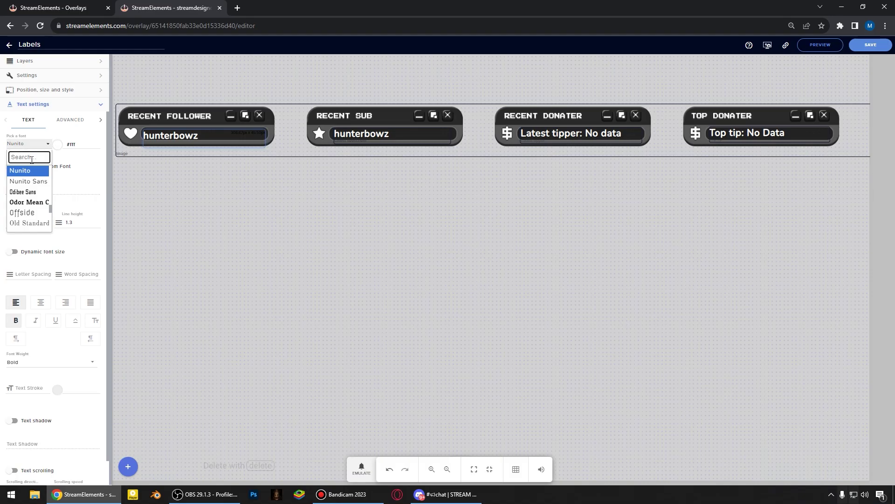
pyautogui.press('space')
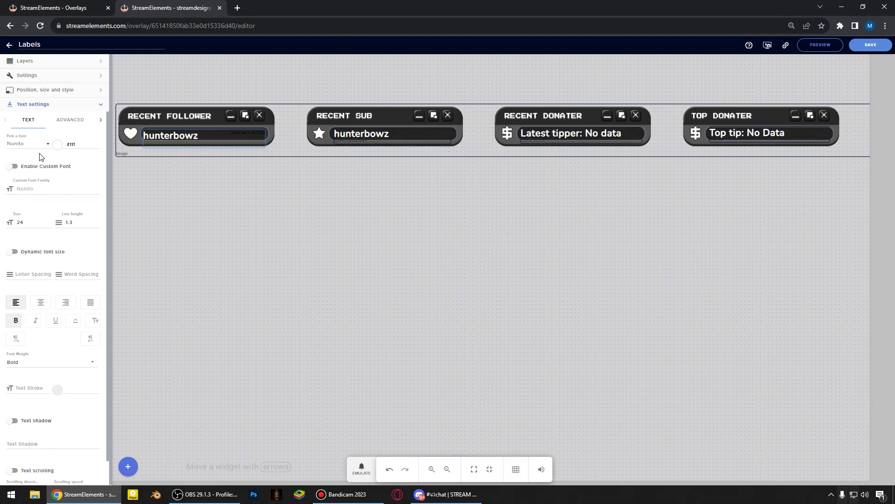
pyautogui.click(39, 148)
pyautogui.click(35, 172)
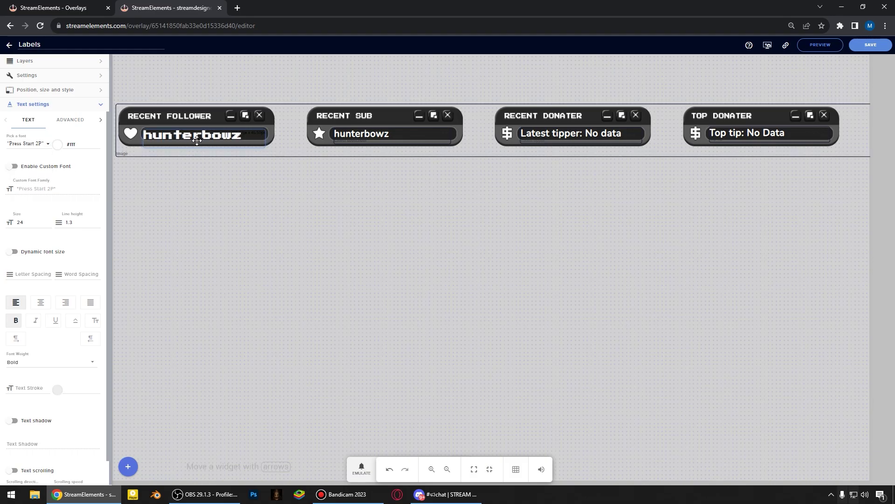
pyautogui.moveTo(199, 139); pyautogui.dragTo(204, 140)
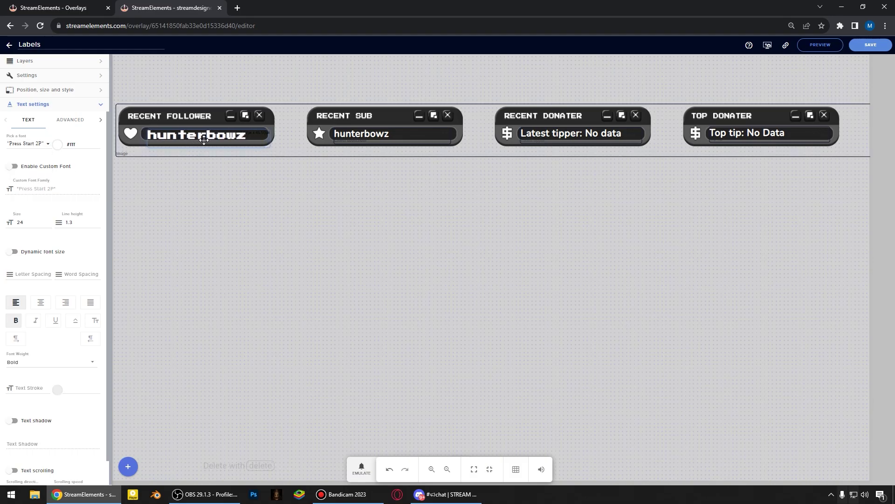
# Step: Set the Recent Sub and Recent Donater labels to Press Start 2P, with donater text size 12, and reposition the Recent Follower label
pyautogui.click(367, 137)
pyautogui.click(33, 146)
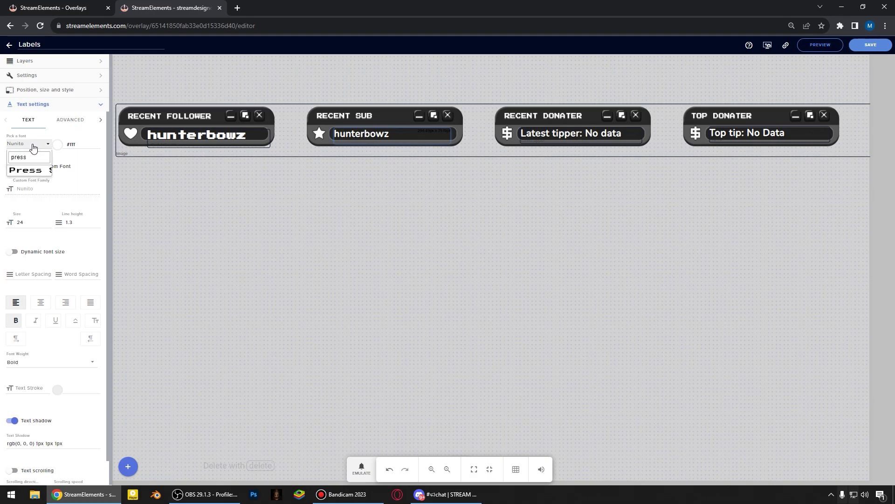
pyautogui.click(38, 173)
pyautogui.click(537, 135)
pyautogui.click(33, 145)
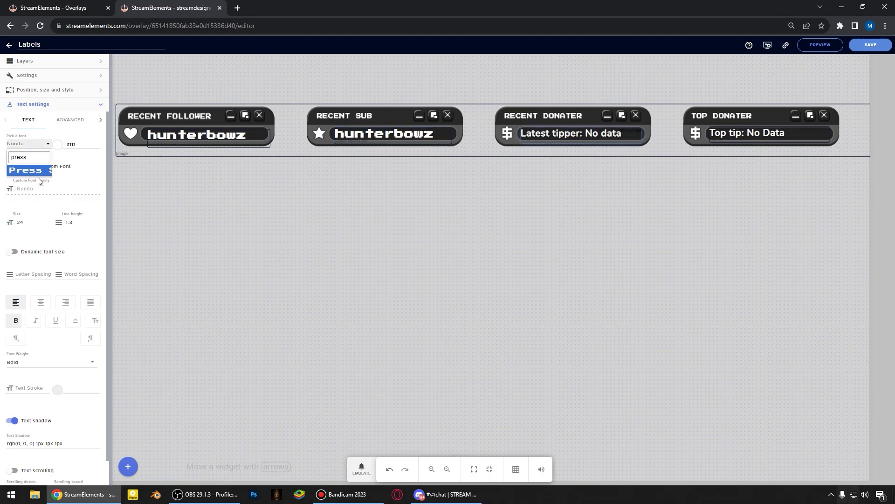
pyautogui.click(38, 172)
pyautogui.moveTo(644, 143); pyautogui.dragTo(757, 142)
pyautogui.moveTo(259, 137); pyautogui.dragTo(262, 137)
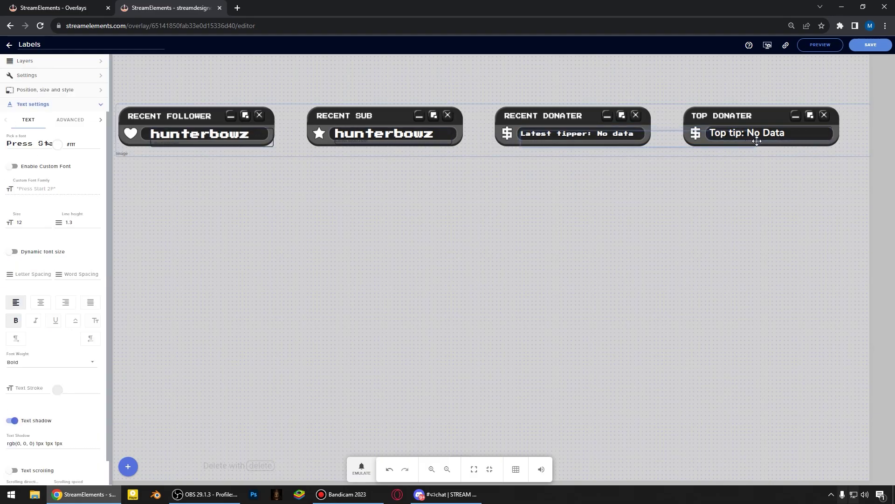
# Step: Change the Top Donater label's font to Press Start 2P and its size to 12
pyautogui.click(750, 132)
pyautogui.click(30, 145)
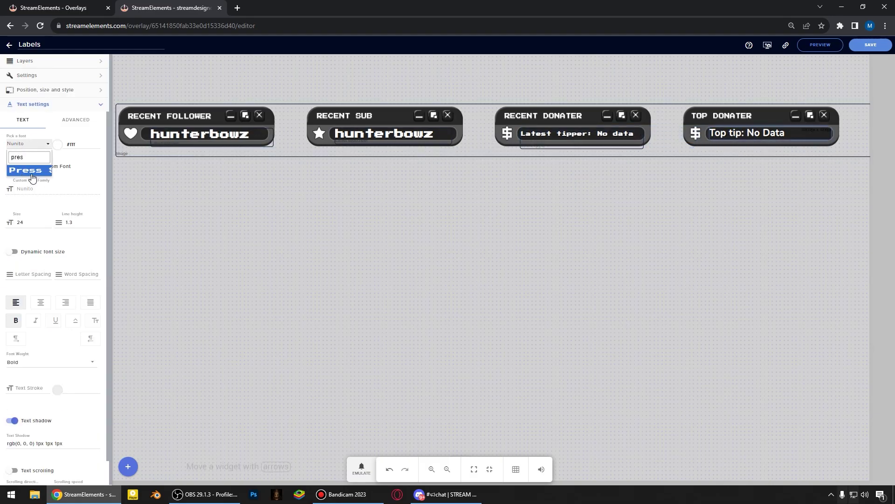
pyautogui.click(33, 170)
pyautogui.click(49, 224)
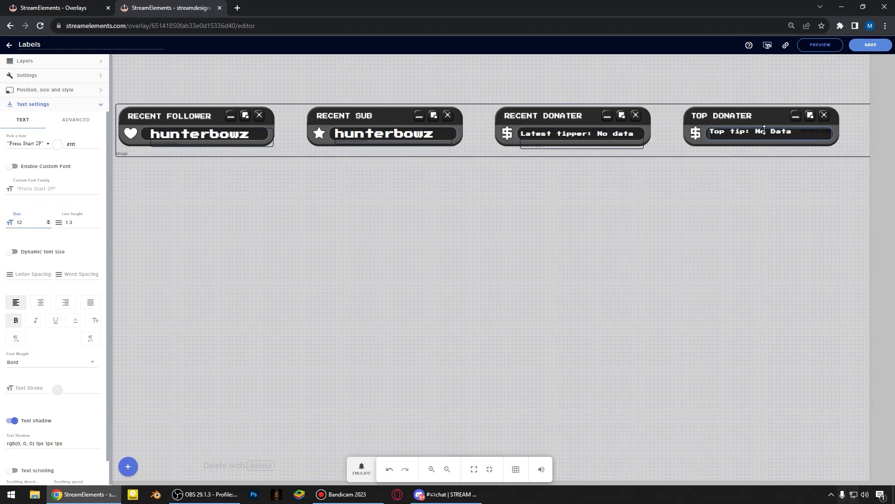
# Step: Switch to OBS, crop the labels source to the Recent Follower bar and scale it down below the GAME.EXE frame
pyautogui.click(228, 494)
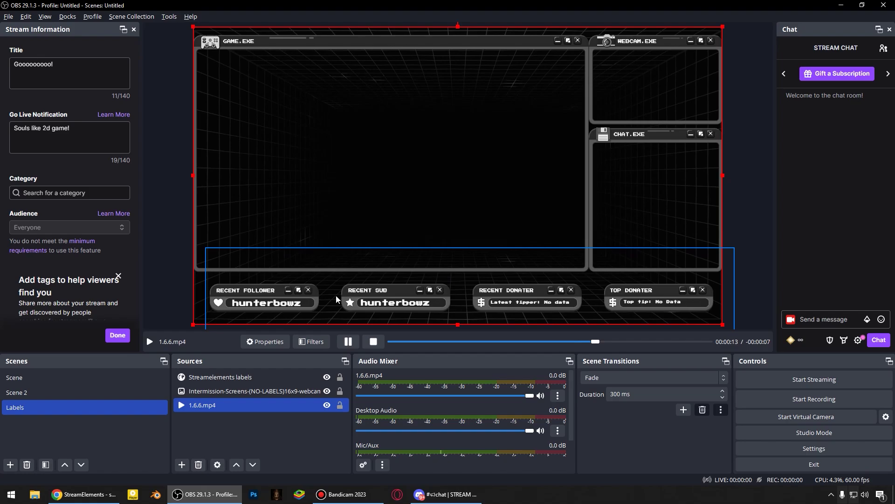
pyautogui.click(522, 300)
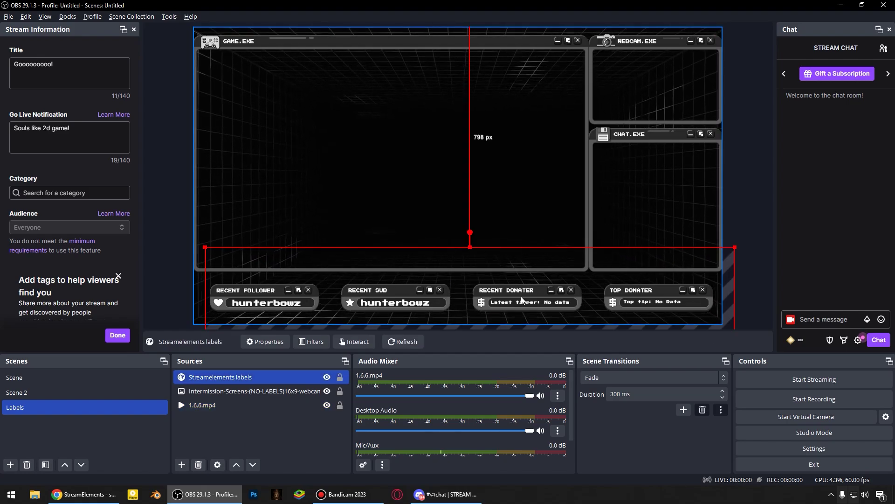
pyautogui.moveTo(522, 297); pyautogui.dragTo(519, 295)
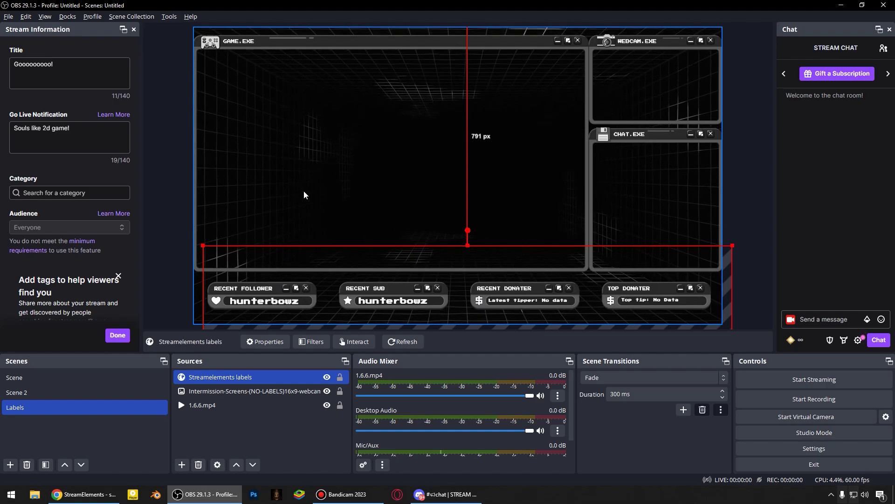
pyautogui.click(262, 428)
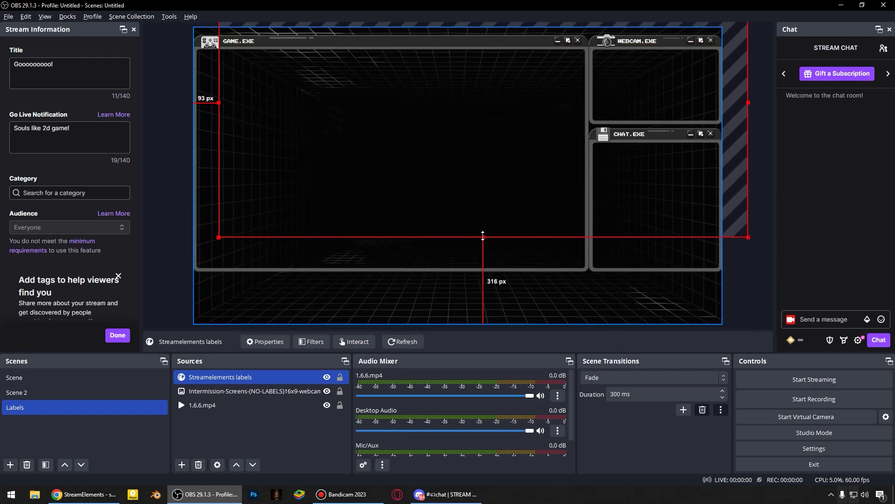
pyautogui.moveTo(484, 55); pyautogui.dragTo(481, 245)
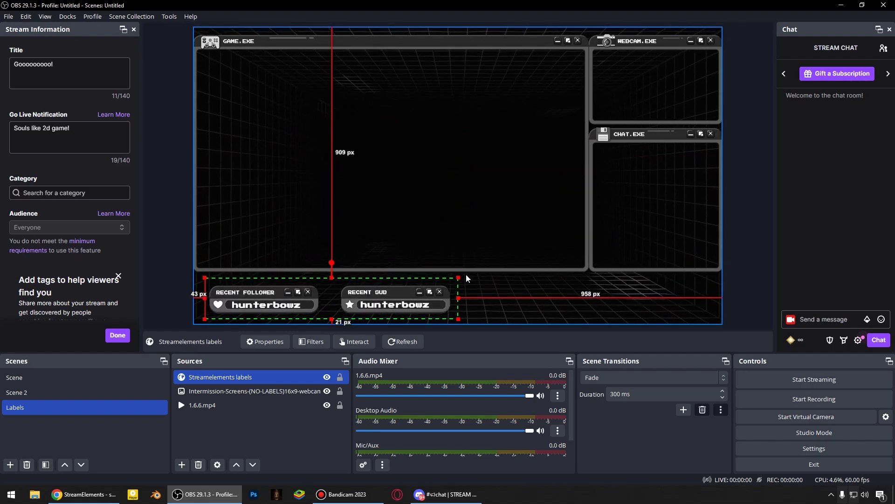
# Step: Duplicate the cropped labels source, move the copy beside the original and crop it to the Recent Sub bar
pyautogui.click(240, 376)
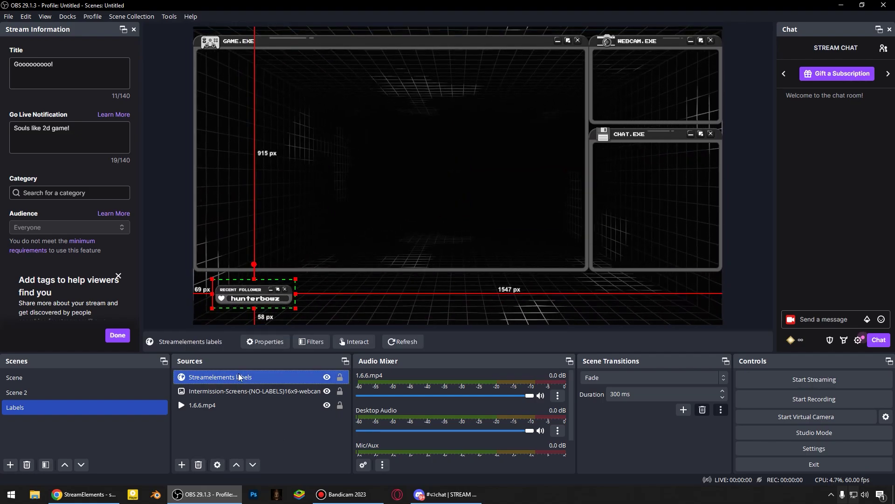
pyautogui.hotkey('ctrl', 'c')
pyautogui.hotkey('ctrl', 'v')
pyautogui.moveTo(252, 297); pyautogui.dragTo(508, 292)
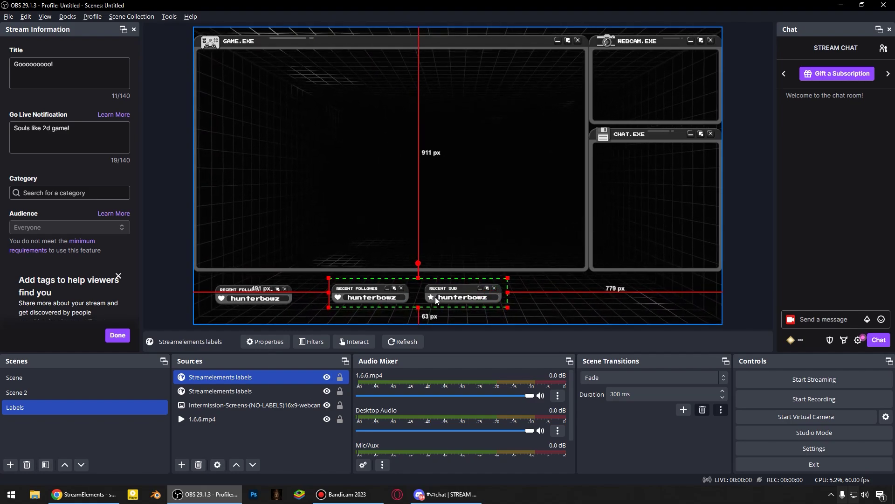
pyautogui.moveTo(328, 304); pyautogui.dragTo(560, 304)
# Step: Duplicate the source again for the Recent Donater bar and line up the separate bars in a row below the GAME.EXE frame
pyautogui.hotkey('ctrl', 'c')
pyautogui.hotkey('ctrl', 'v')
pyautogui.moveTo(383, 296); pyautogui.dragTo(346, 302)
pyautogui.moveTo(660, 291); pyautogui.dragTo(364, 292)
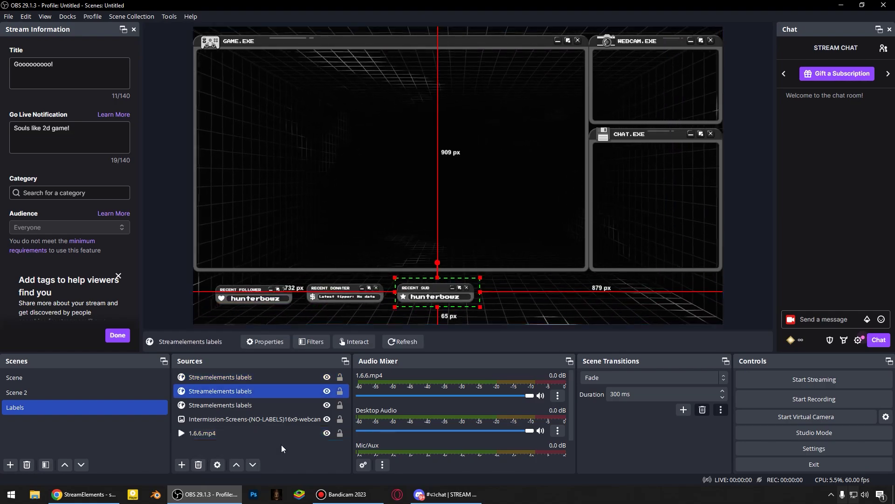
pyautogui.click(282, 445)
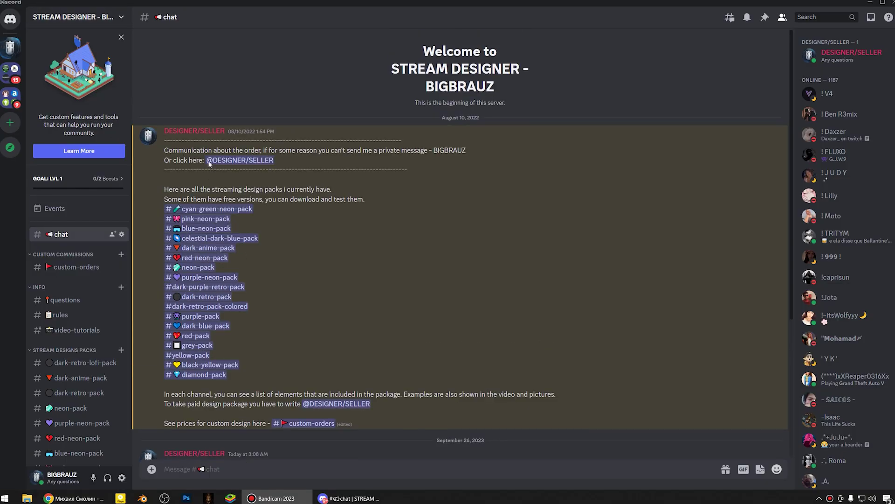
# Step: Switch to Discord and look through the STREAM DESIGNER server's design pack channels, including neon-pack and dark-retro-lofi-pack
pyautogui.click(77, 17)
pyautogui.scroll(-5, 459, 234)
pyautogui.scroll(2, 81, 257)
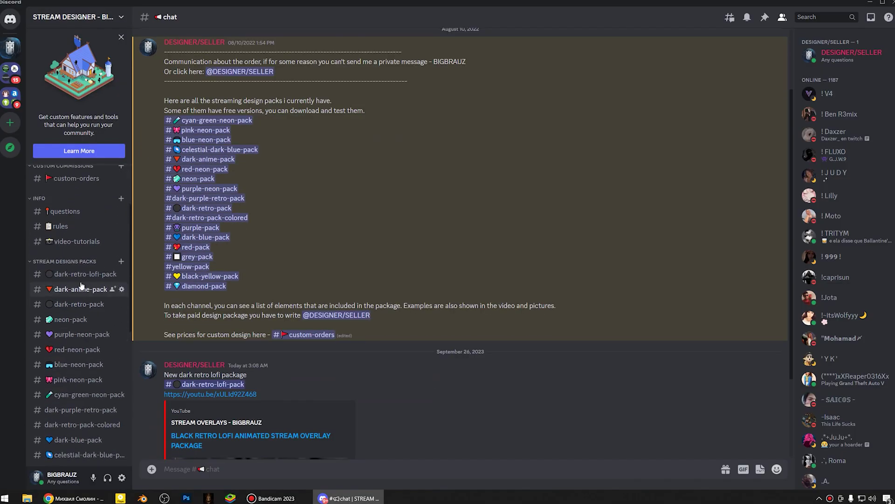
pyautogui.click(84, 274)
pyautogui.click(80, 289)
pyautogui.click(87, 307)
pyautogui.click(75, 320)
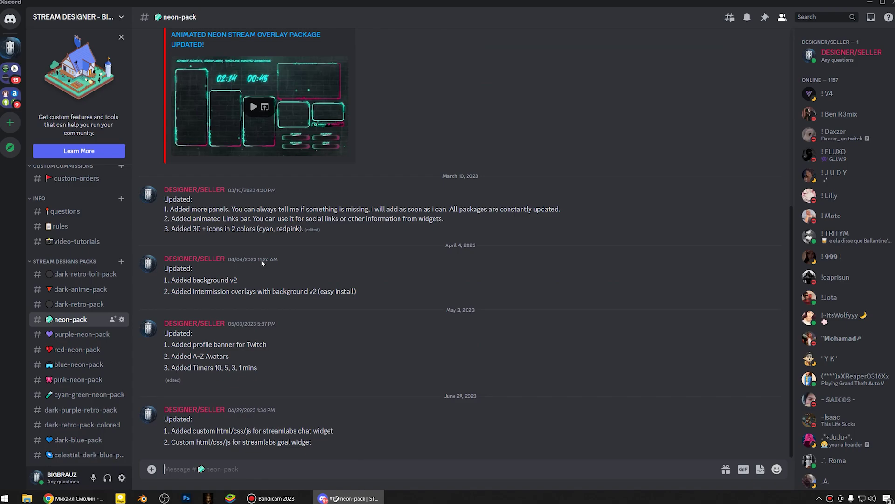
pyautogui.click(72, 334)
pyautogui.click(77, 349)
pyautogui.click(80, 274)
pyautogui.scroll(4, 68, 186)
# Step: Review the list of design packs in the chat channel and open the dark-retro-lofi-pack channel from its announcement
pyautogui.click(61, 234)
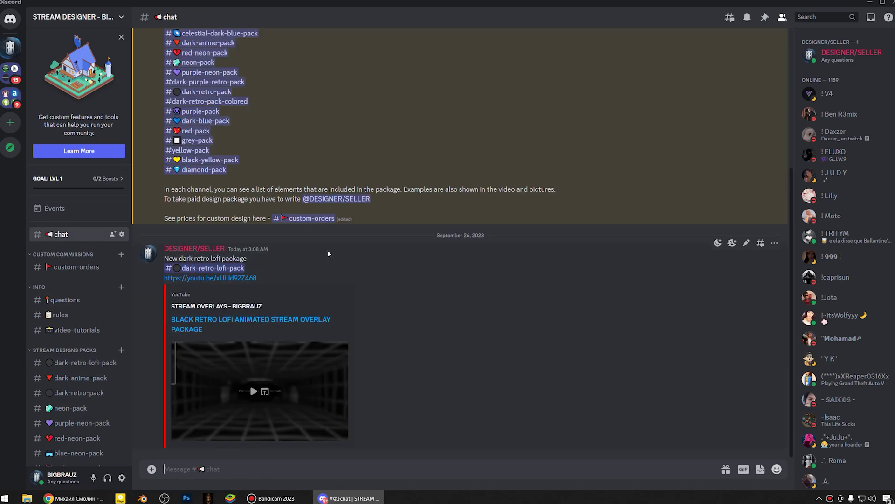
pyautogui.scroll(5, 325, 235)
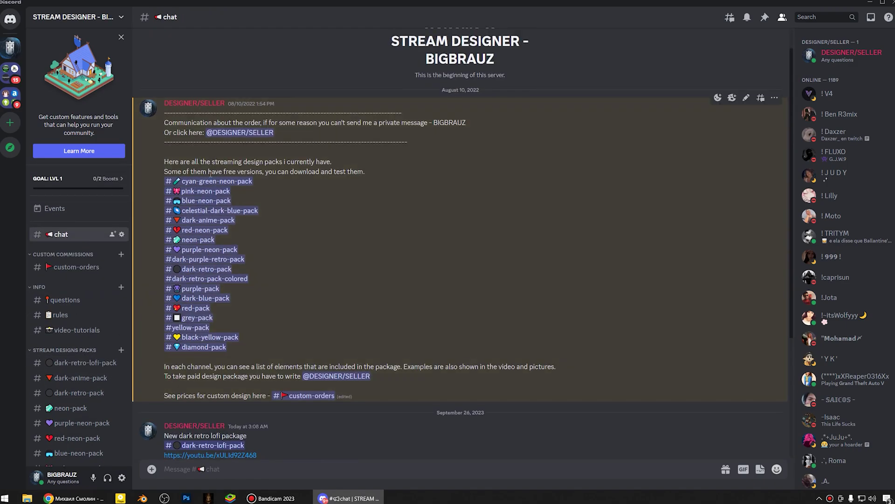
pyautogui.scroll(-4, 211, 173)
pyautogui.click(207, 261)
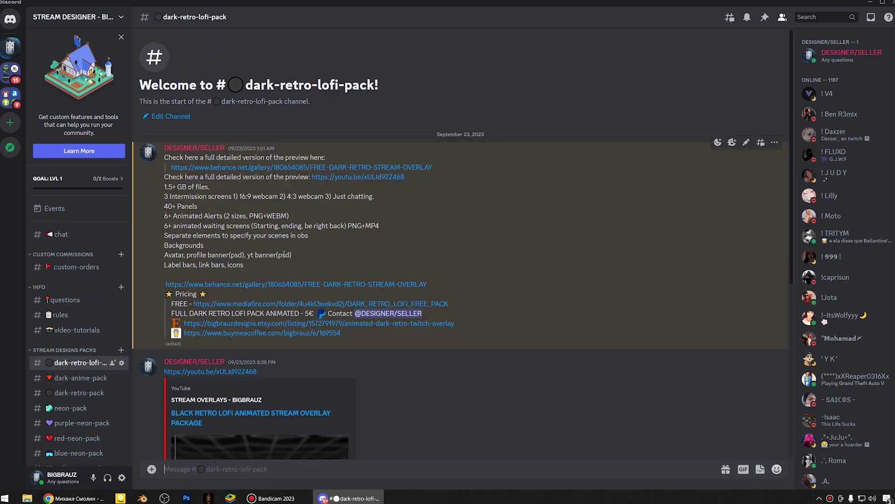